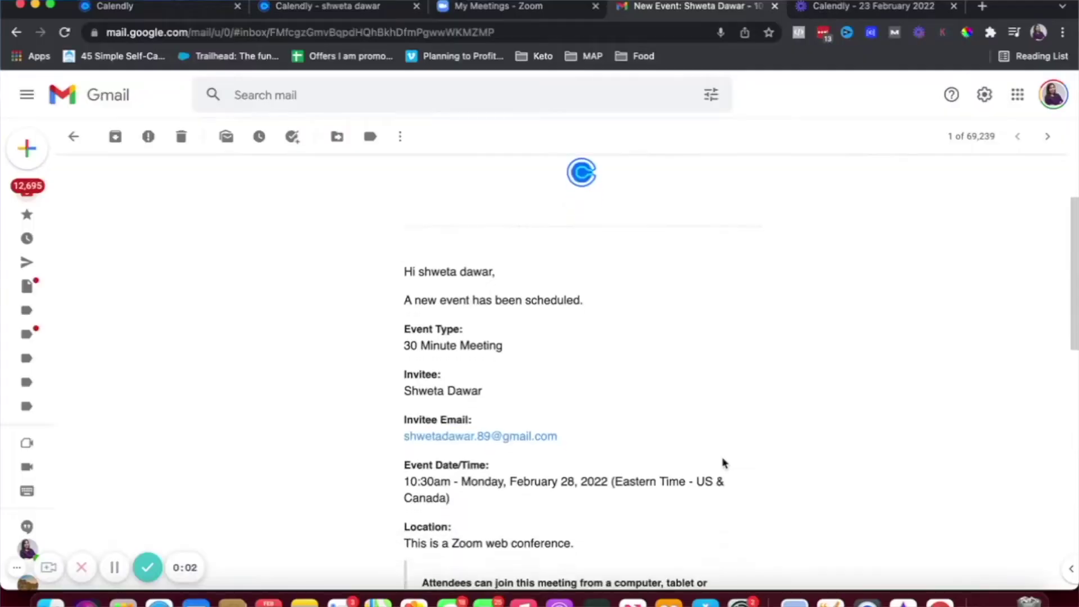
Step: Scroll Calendly's Event Types list to show the 30 Minute Meeting as the only active type
{"action": "scroll", "coordinate": [724, 463], "scroll_direction": "down", "scroll_amount": 5}
{"action": "scroll", "coordinate": [724, 463], "scroll_direction": "down", "scroll_amount": 2}
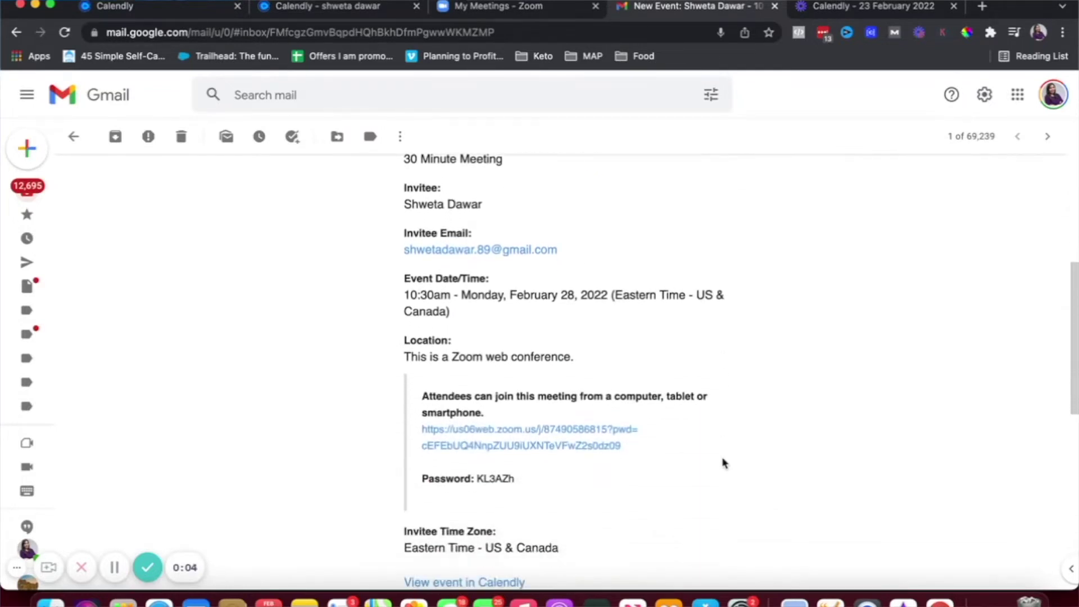
{"action": "scroll", "coordinate": [724, 462], "scroll_direction": "down", "scroll_amount": 4}
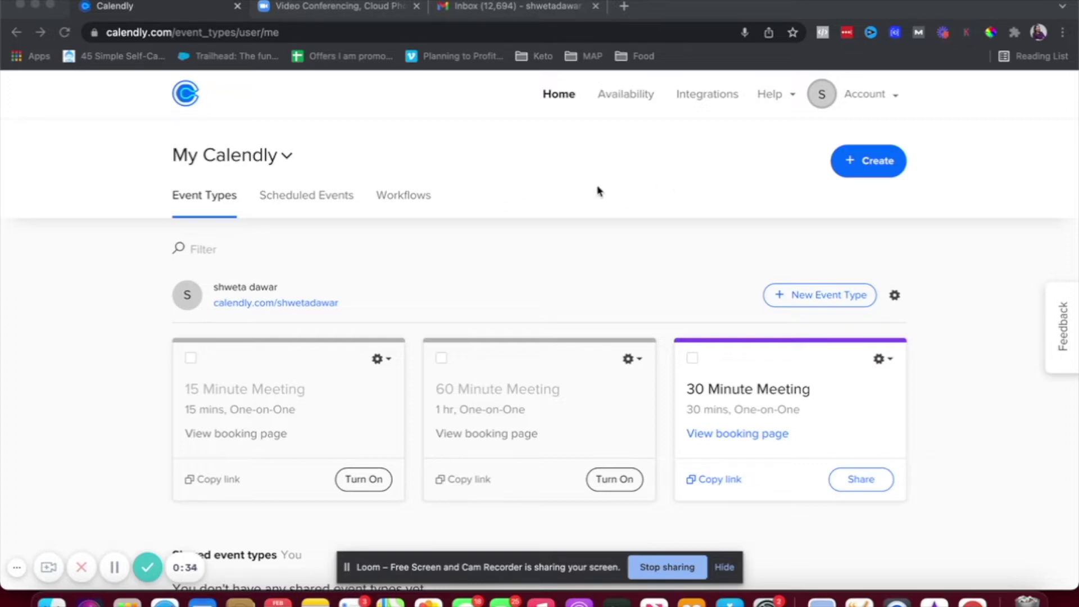
Step: Go to Integrations and open the Zoom card's information page
{"action": "left_click", "coordinate": [707, 100]}
{"action": "left_click", "coordinate": [707, 97]}
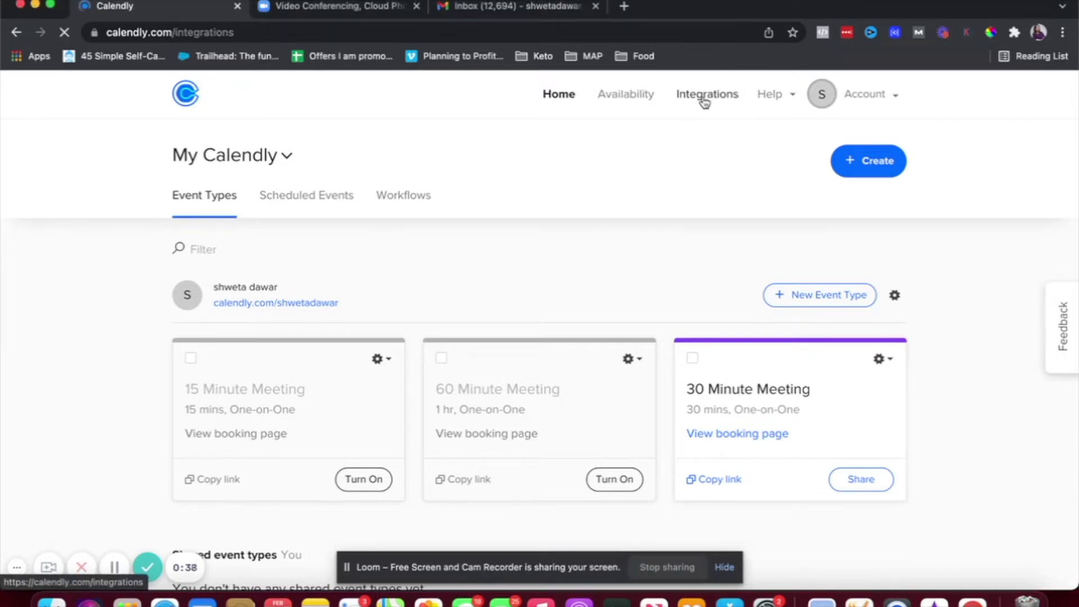
{"action": "scroll", "coordinate": [652, 191], "scroll_direction": "down", "scroll_amount": 3}
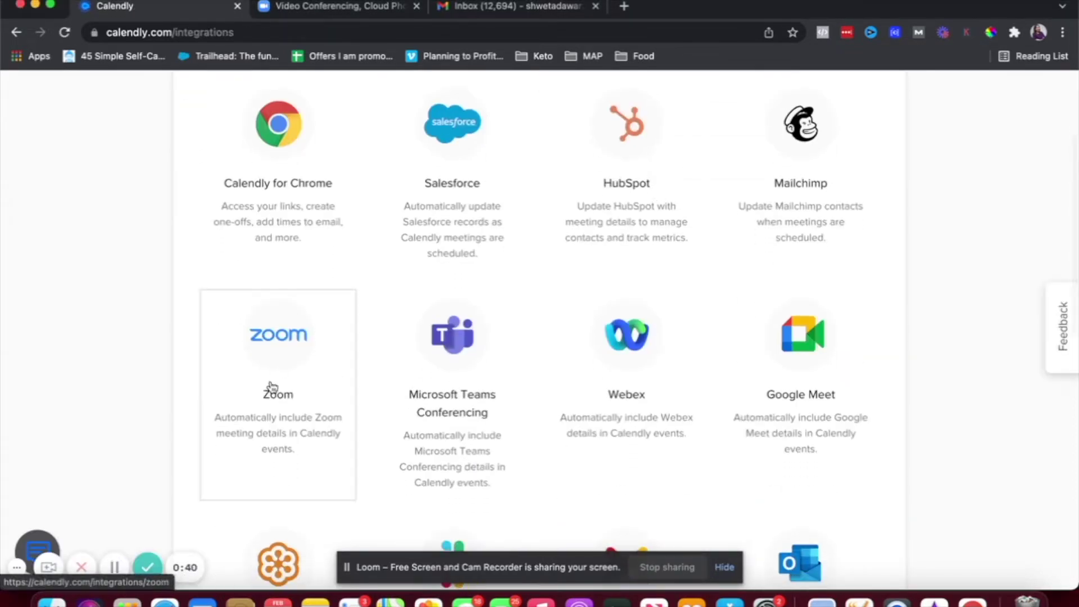
{"action": "left_click", "coordinate": [249, 390]}
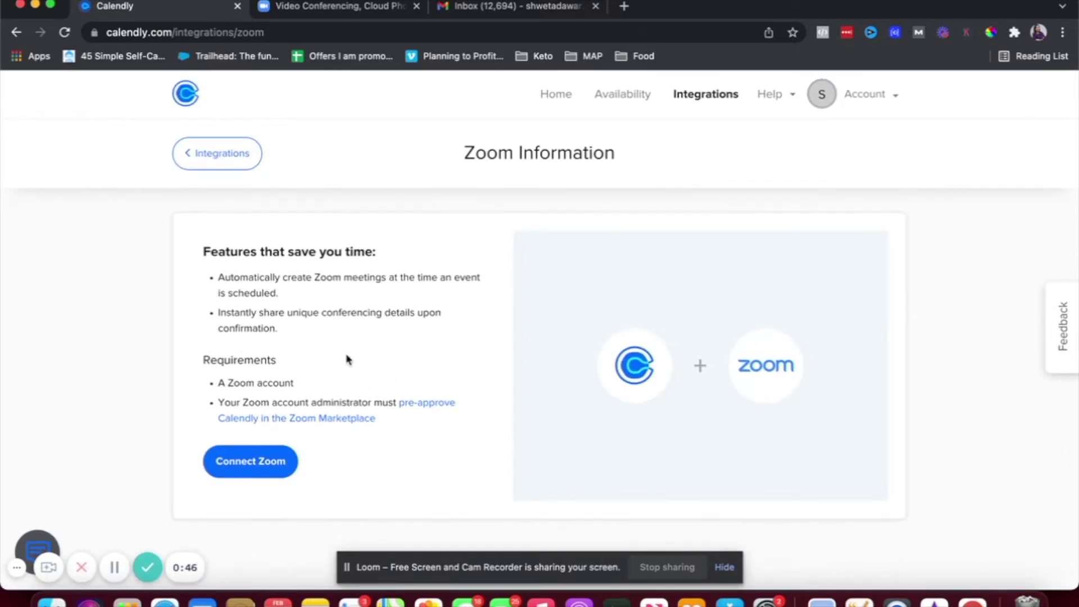
Step: Connect Zoom to Calendly by signing in to Zoom with a Google account
{"action": "left_click", "coordinate": [243, 475]}
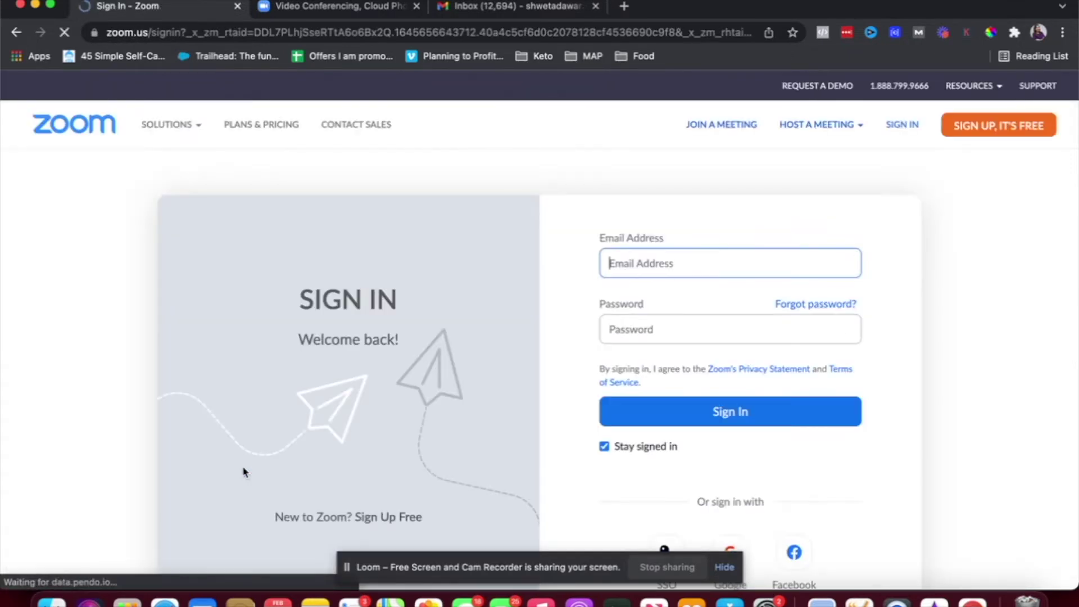
{"action": "scroll", "coordinate": [576, 363], "scroll_direction": "down", "scroll_amount": 1}
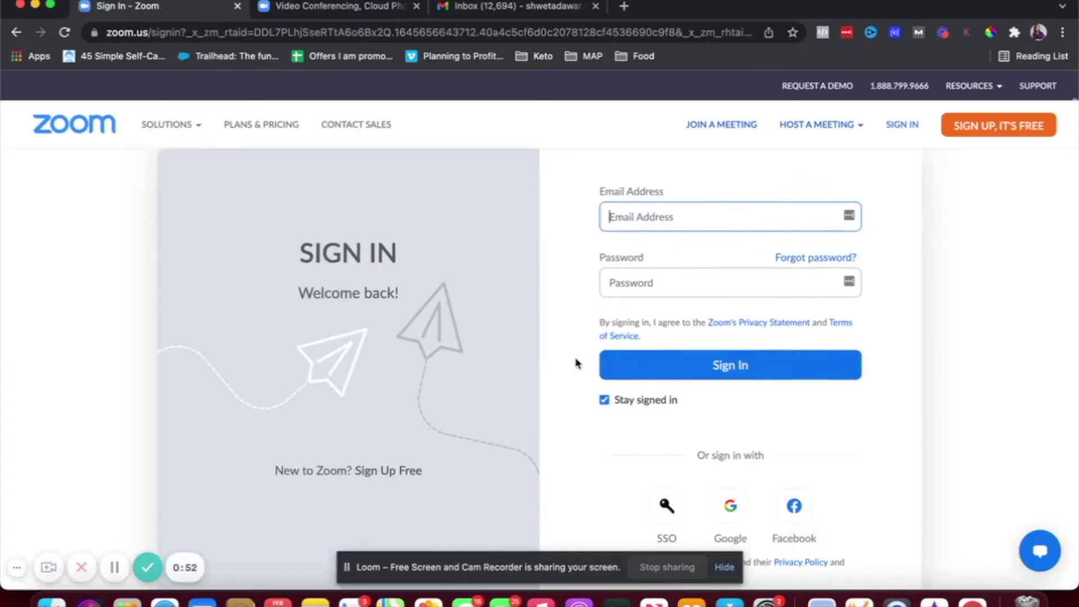
{"action": "scroll", "coordinate": [576, 363], "scroll_direction": "down", "scroll_amount": 2}
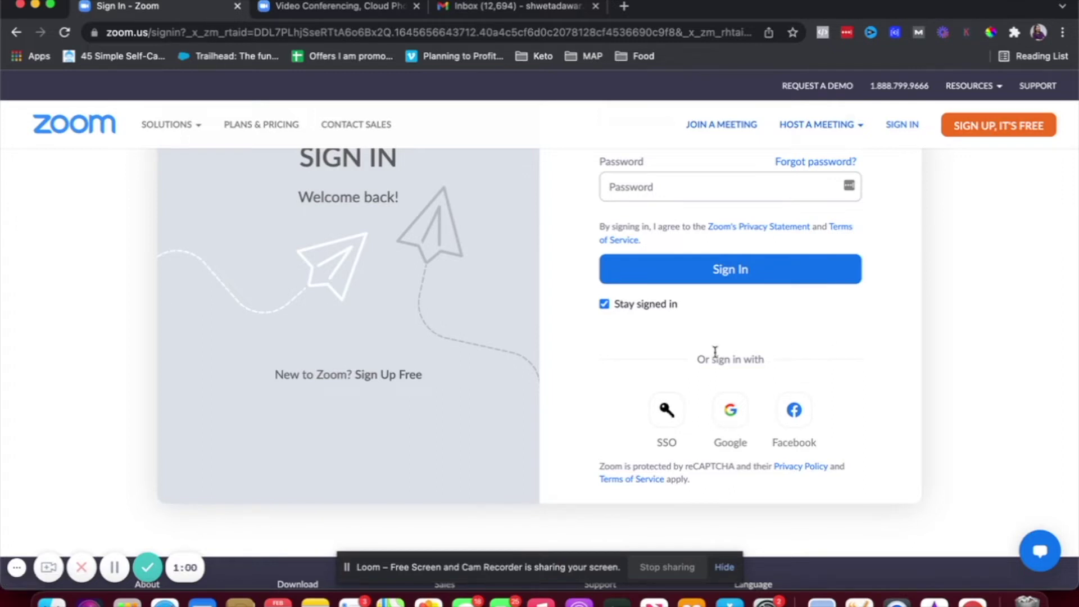
{"action": "left_click", "coordinate": [728, 409]}
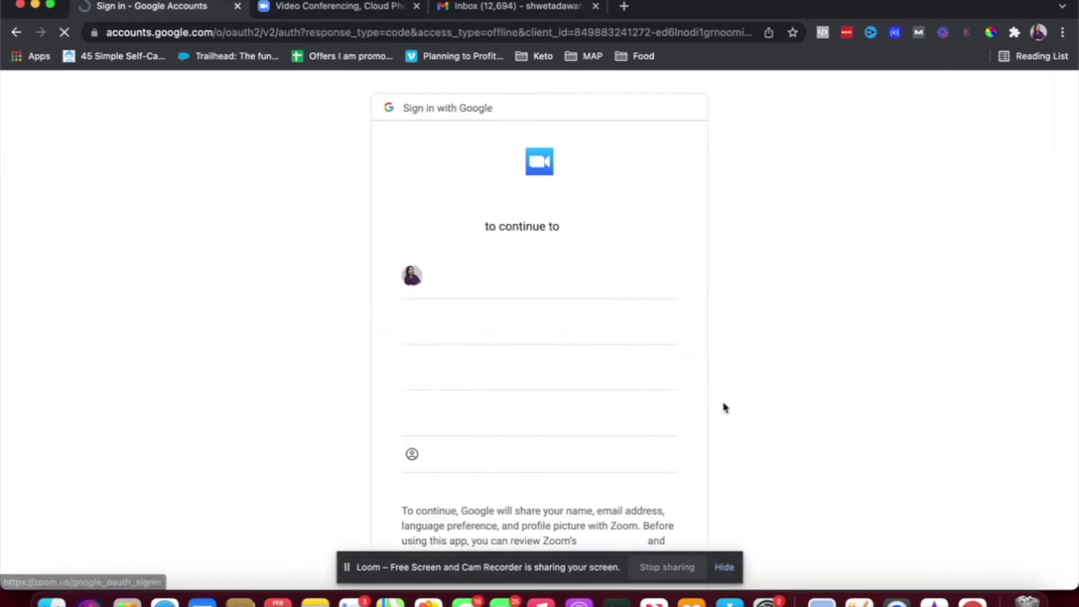
{"action": "left_click", "coordinate": [515, 281]}
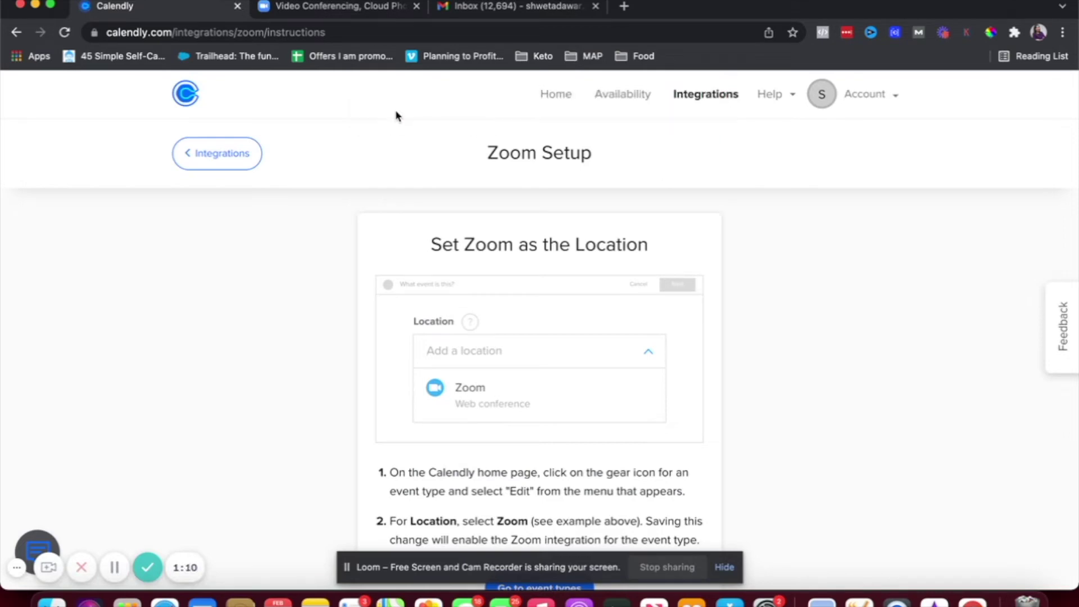
{"action": "scroll", "coordinate": [508, 281], "scroll_direction": "down", "scroll_amount": 3}
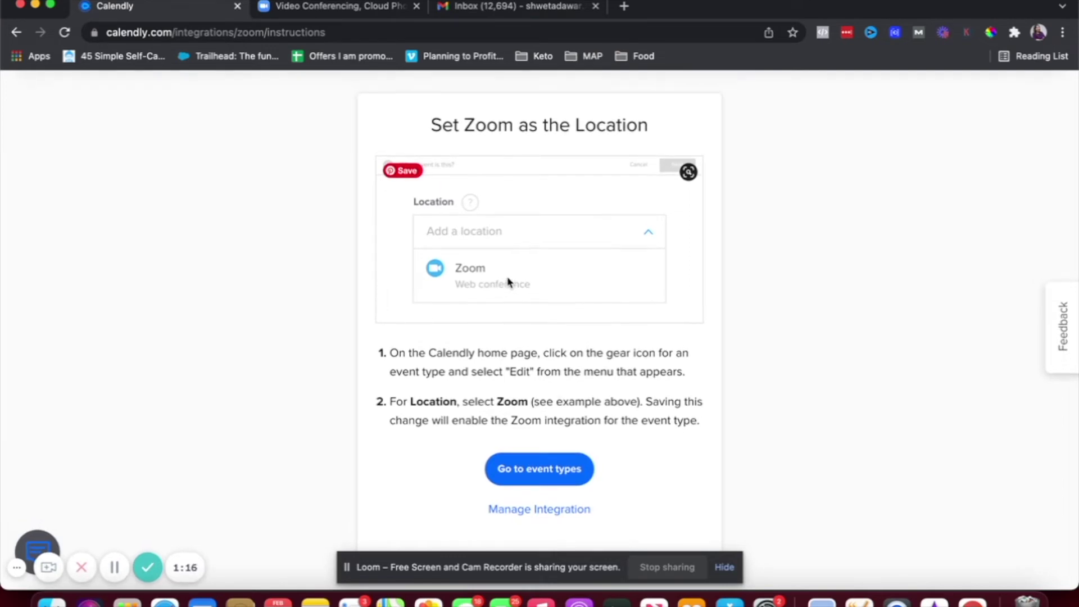
{"action": "scroll", "coordinate": [507, 281], "scroll_direction": "up", "scroll_amount": 3}
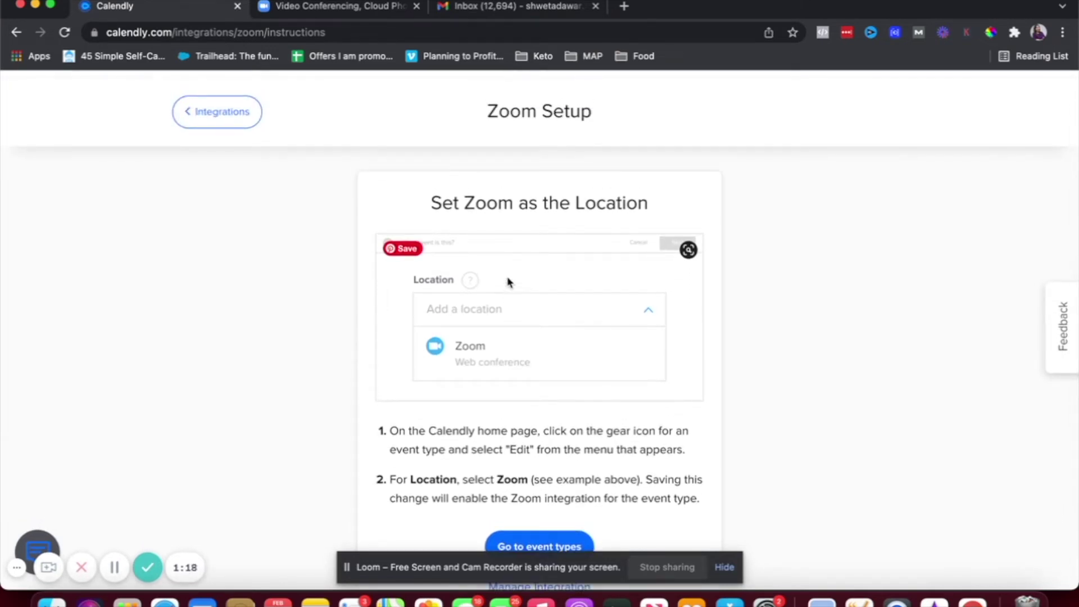
{"action": "scroll", "coordinate": [508, 281], "scroll_direction": "up", "scroll_amount": 2}
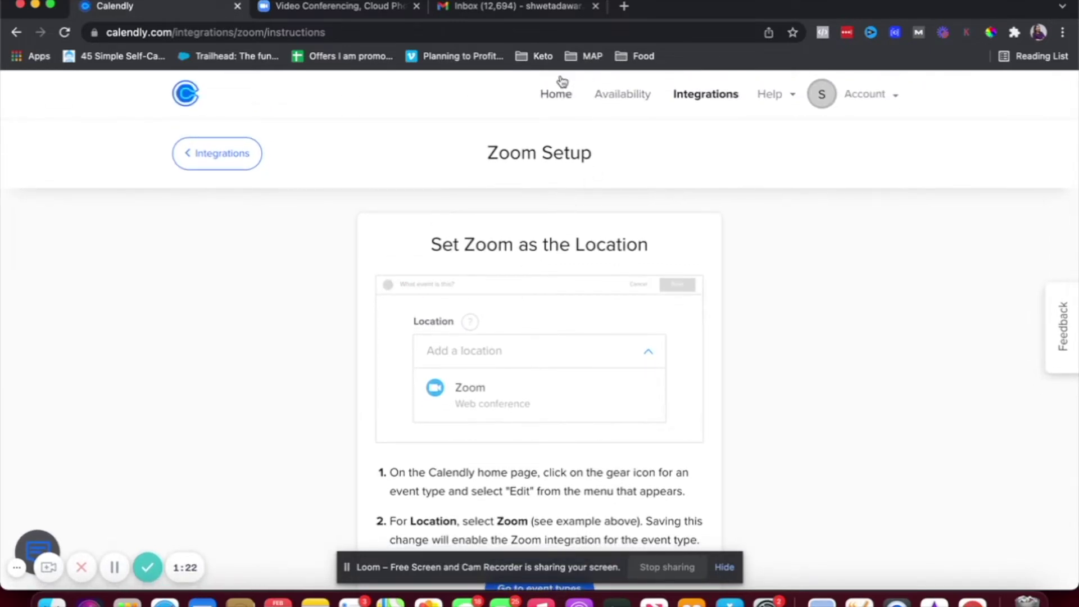
Step: From Home, open the 30 Minute Meeting event type for editing via its gear menu
{"action": "left_click", "coordinate": [557, 95]}
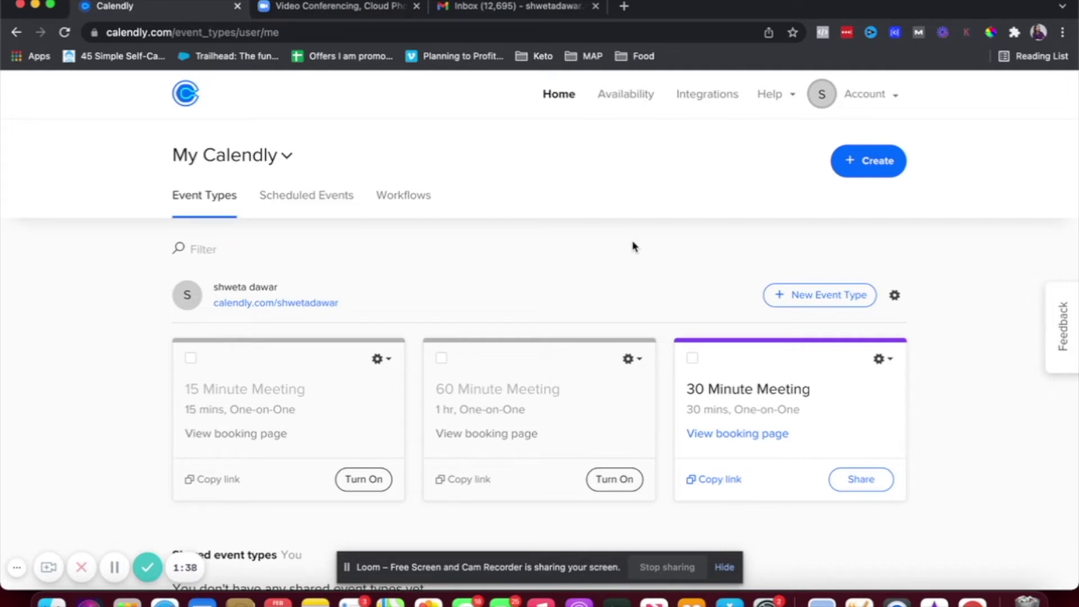
{"action": "scroll", "coordinate": [622, 279], "scroll_direction": "down", "scroll_amount": 2}
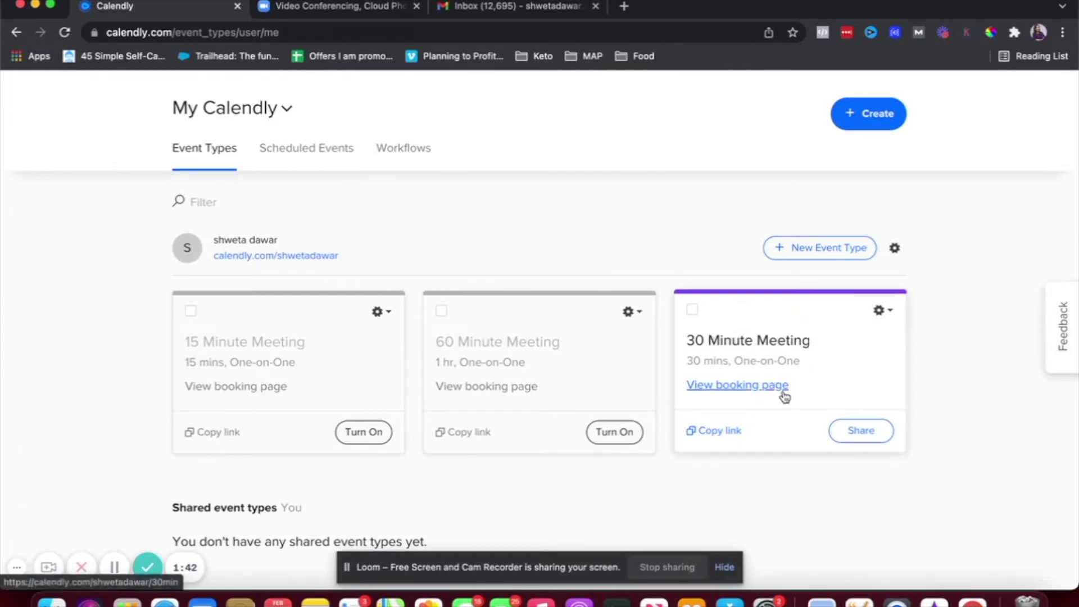
{"action": "left_click", "coordinate": [881, 312]}
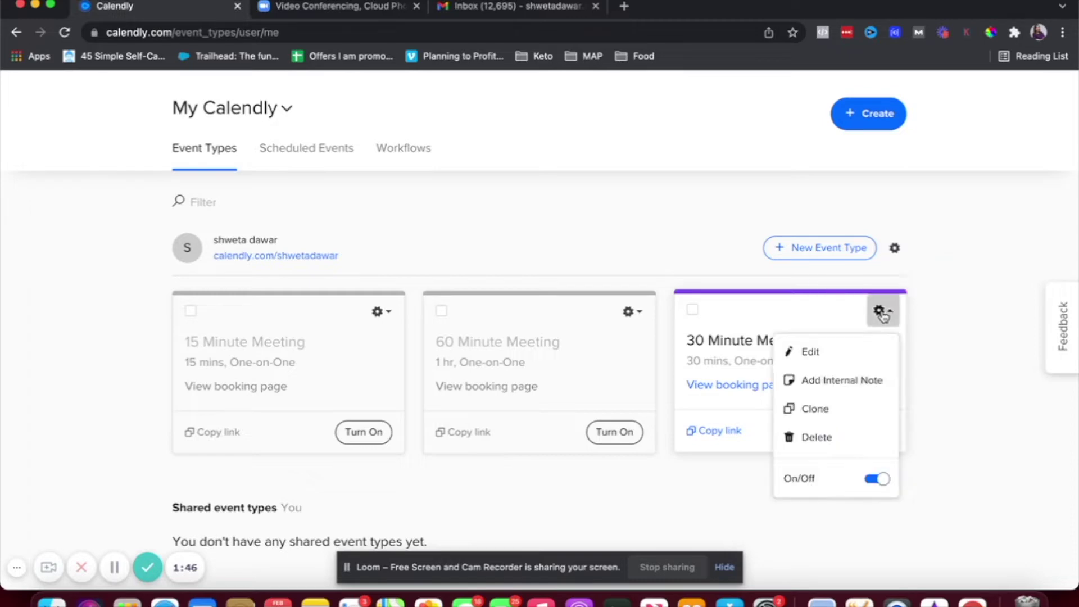
{"action": "left_click", "coordinate": [818, 362]}
Step: Set the 30 Minute Meeting's location to Zoom
{"action": "scroll", "coordinate": [486, 291], "scroll_direction": "down", "scroll_amount": 2}
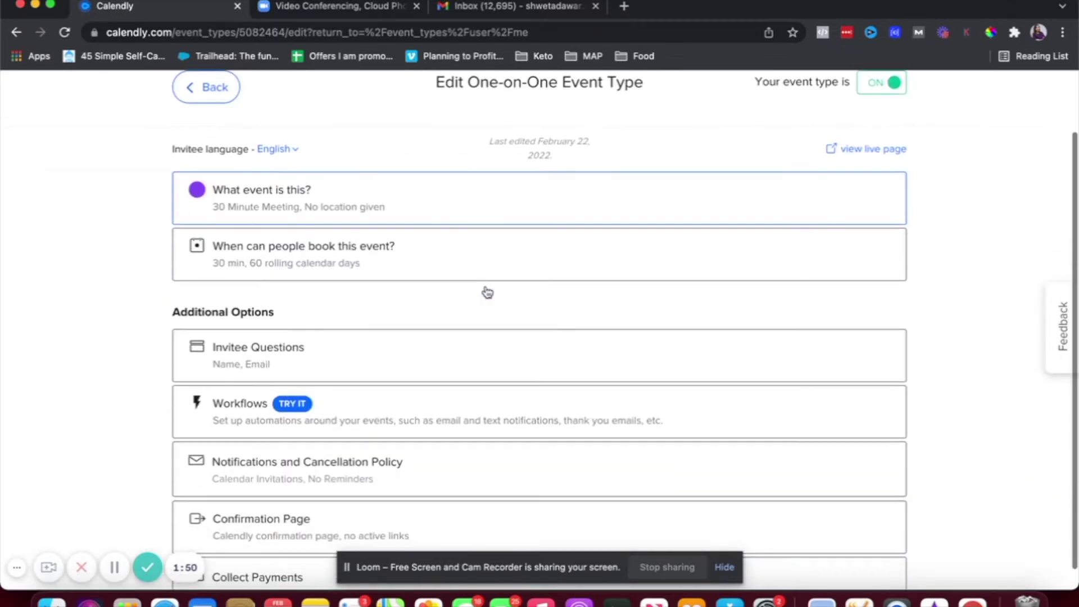
{"action": "scroll", "coordinate": [307, 261], "scroll_direction": "down", "scroll_amount": 1}
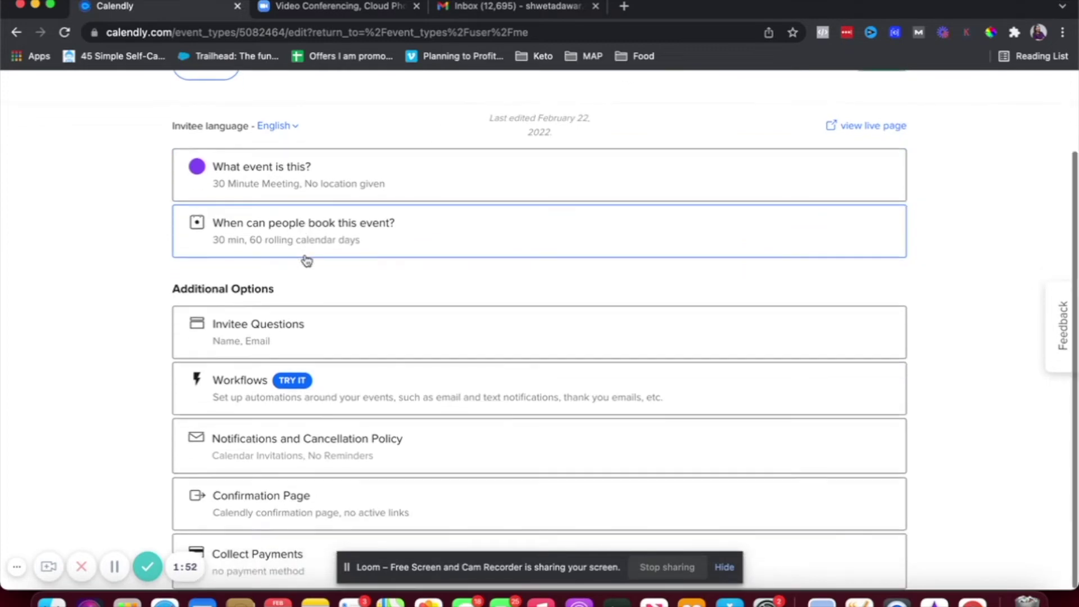
{"action": "scroll", "coordinate": [307, 260], "scroll_direction": "up", "scroll_amount": 2}
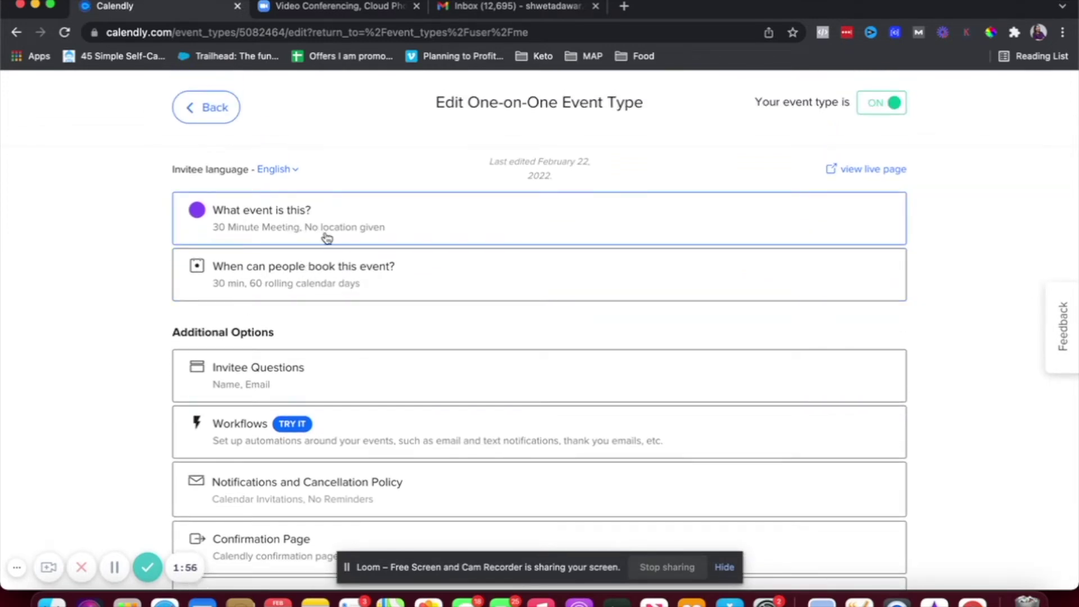
{"action": "left_click", "coordinate": [353, 219]}
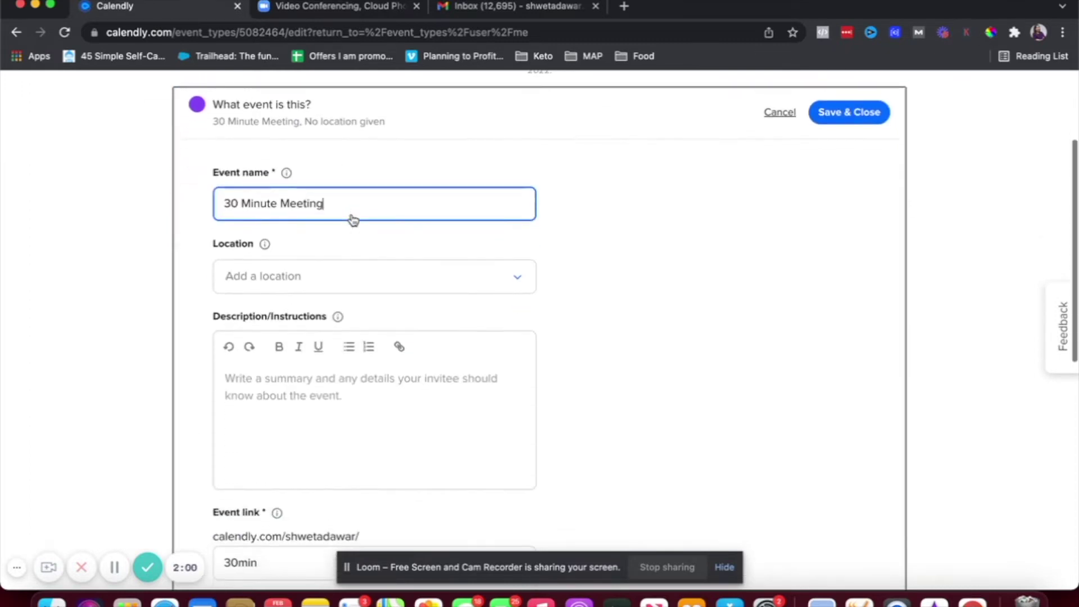
{"action": "left_click", "coordinate": [353, 287]}
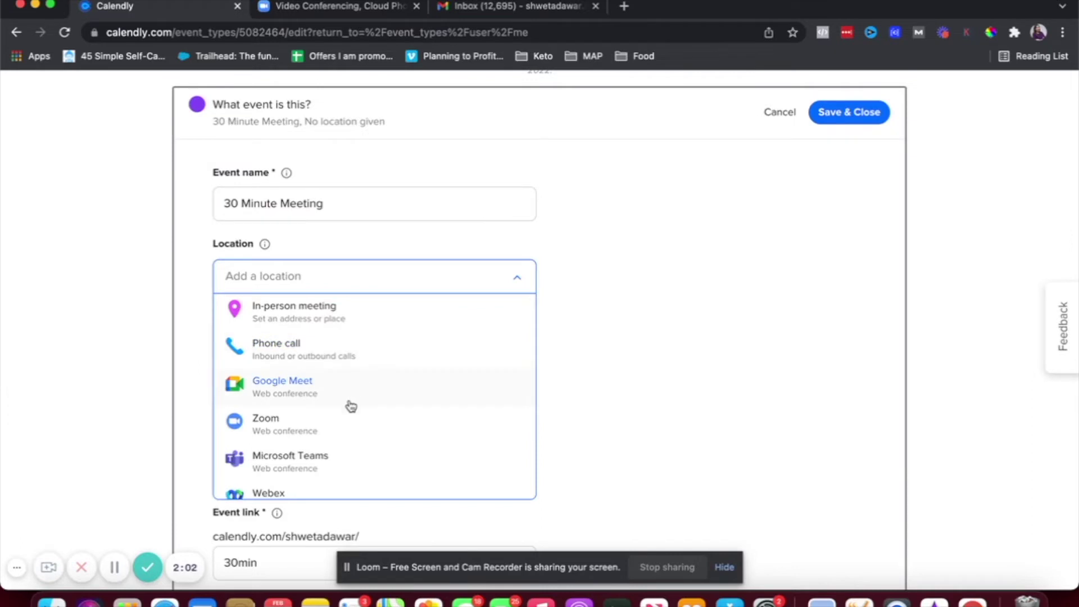
{"action": "left_click", "coordinate": [339, 426]}
Step: Save & Close the event type and return to its summary
{"action": "scroll", "coordinate": [588, 357], "scroll_direction": "down", "scroll_amount": 2}
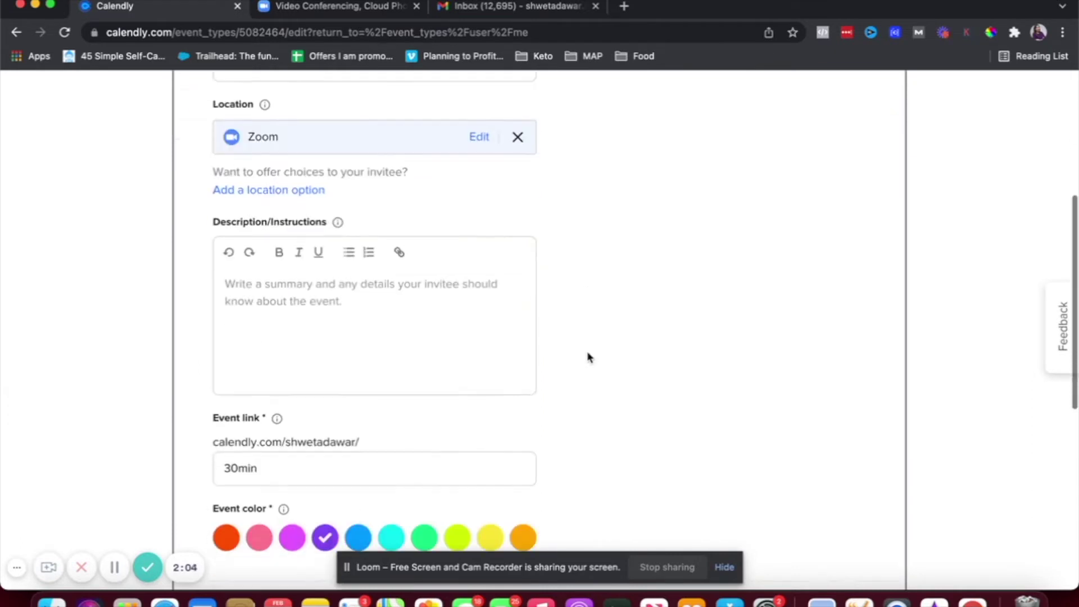
{"action": "scroll", "coordinate": [588, 357], "scroll_direction": "up", "scroll_amount": 3}
{"action": "left_click", "coordinate": [839, 125]}
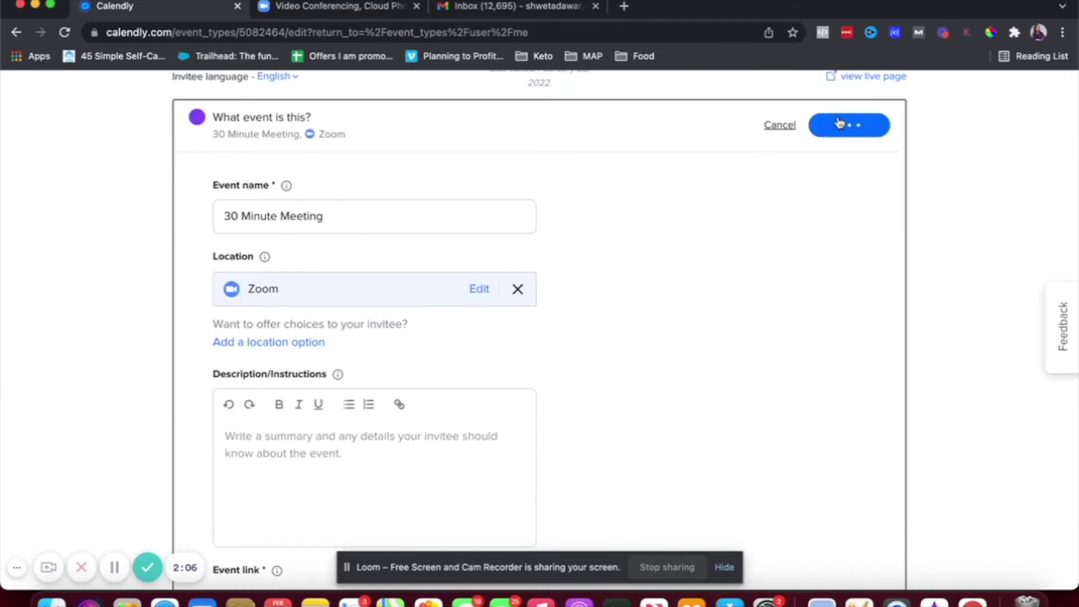
{"action": "scroll", "coordinate": [468, 255], "scroll_direction": "up", "scroll_amount": 3}
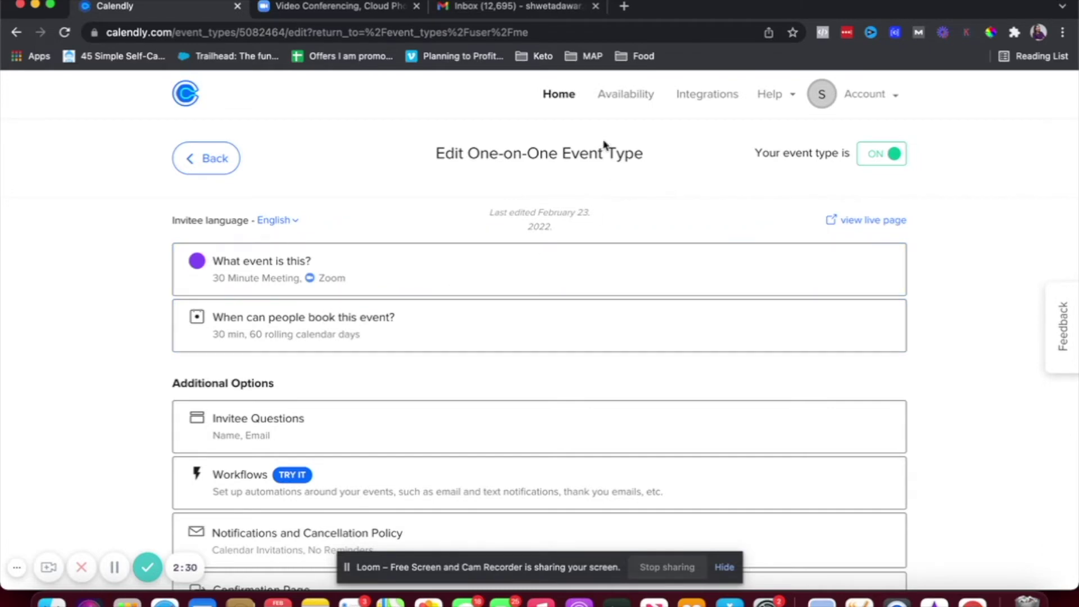
Step: On the live booking page, pick and confirm 10:30am on February 28
{"action": "left_click", "coordinate": [560, 96]}
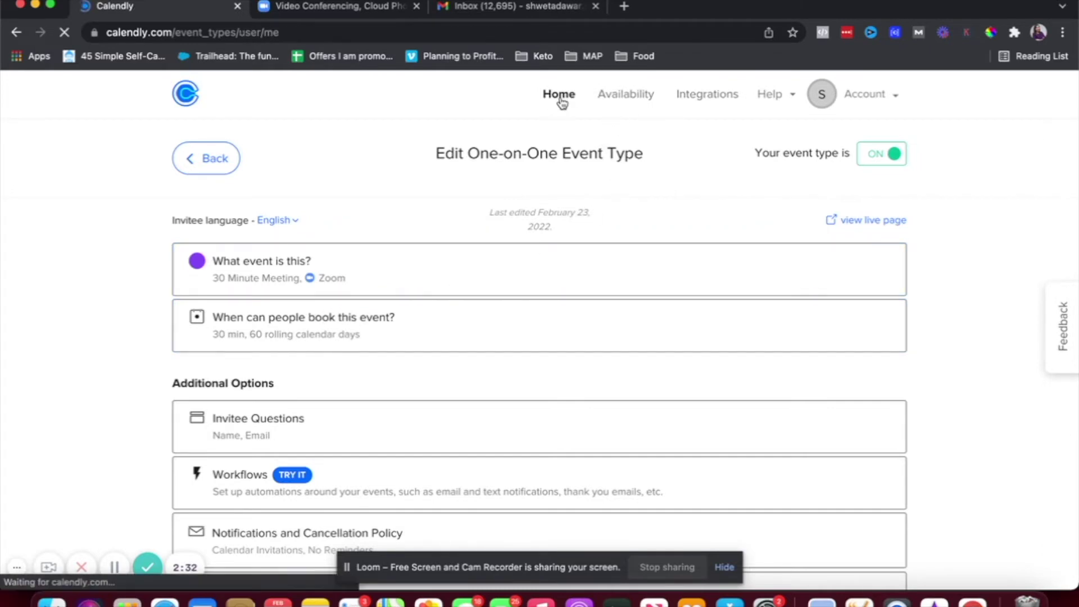
{"action": "scroll", "coordinate": [574, 278], "scroll_direction": "down", "scroll_amount": 2}
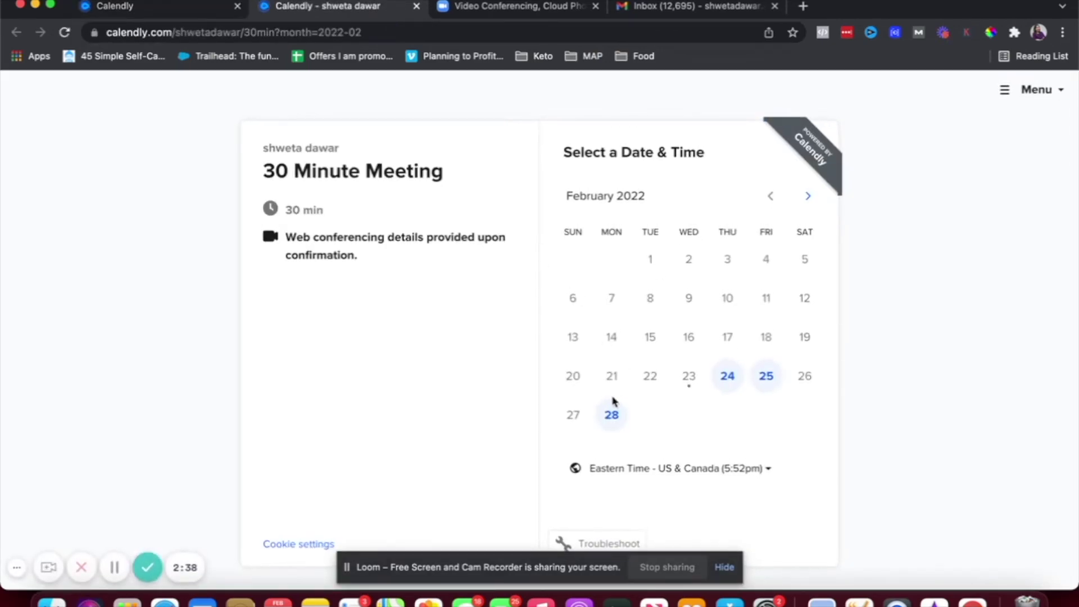
{"action": "left_click", "coordinate": [611, 410]}
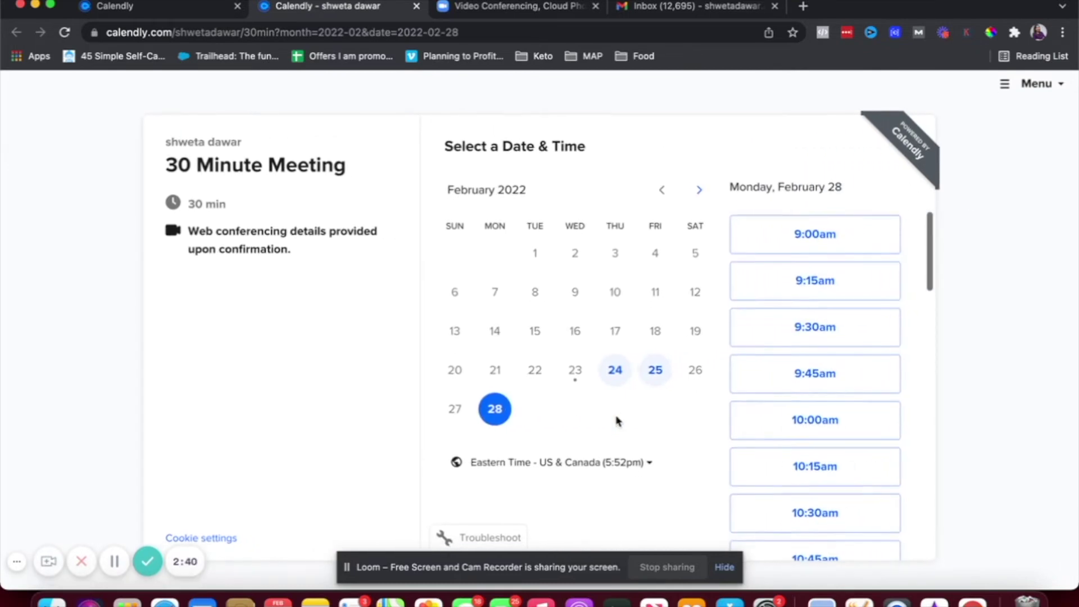
{"action": "left_click", "coordinate": [784, 516]}
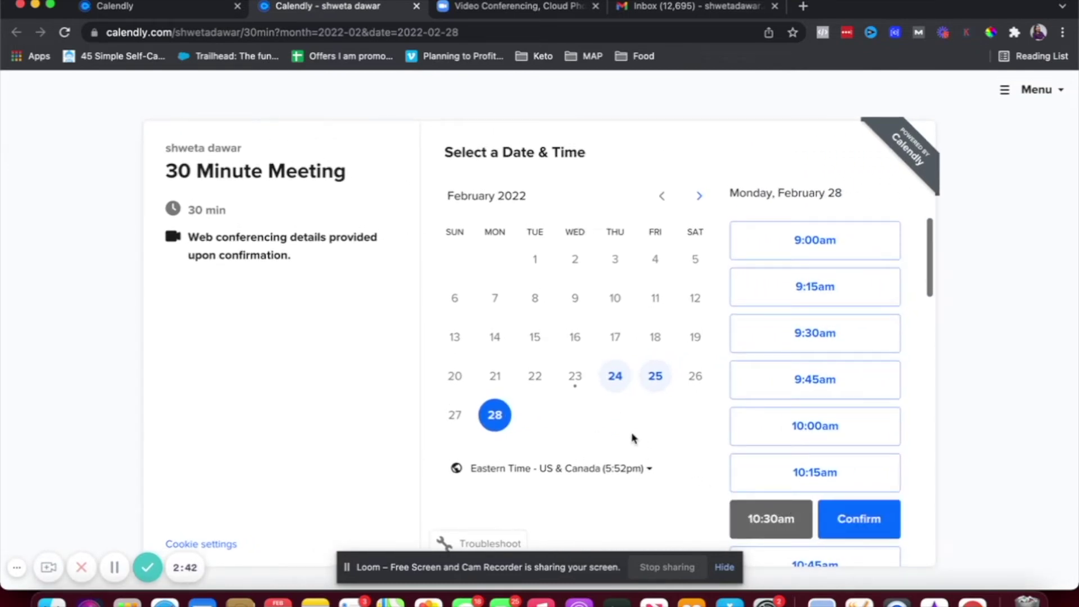
{"action": "left_click", "coordinate": [848, 519]}
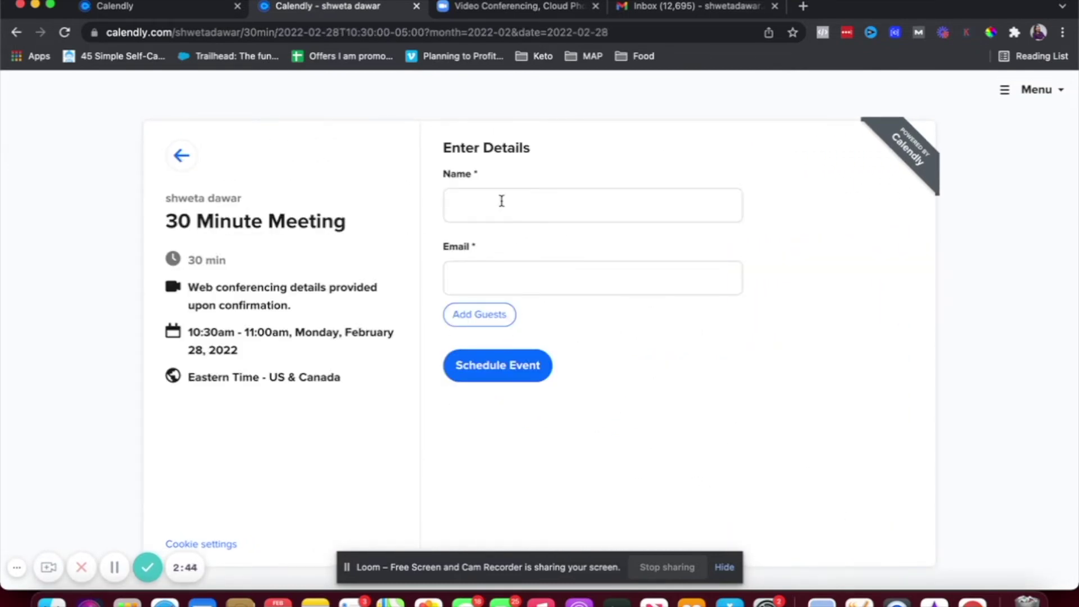
Step: Autofill the invitee's name and e-mail and schedule the event
{"action": "left_click", "coordinate": [500, 202]}
{"action": "left_click", "coordinate": [501, 243]}
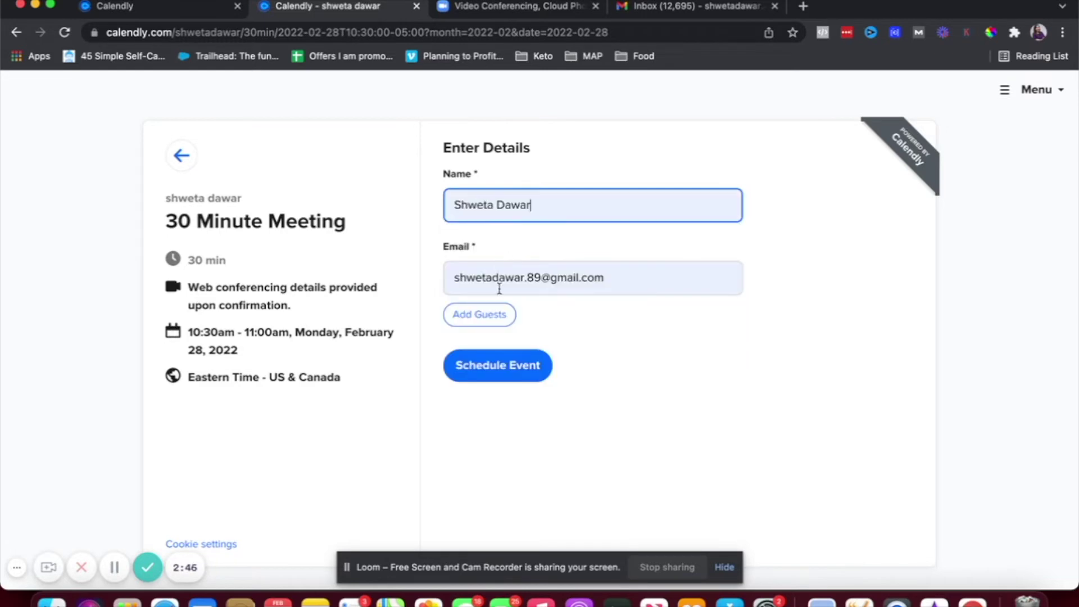
{"action": "left_click", "coordinate": [520, 375]}
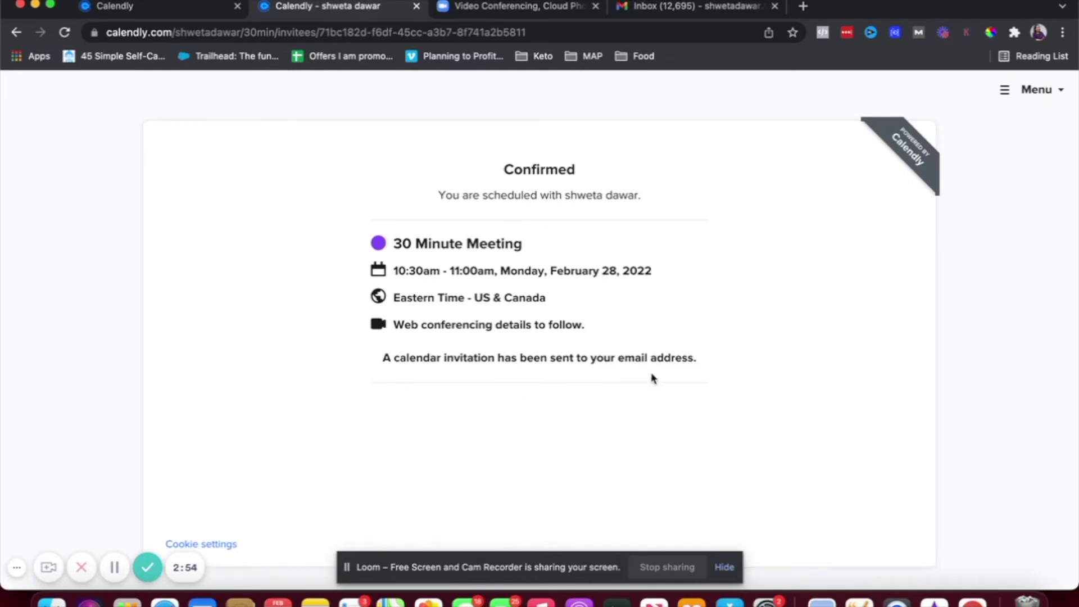
Step: Read the Calendly New Event email in Gmail down to its Zoom join link, then return to Calendly
{"action": "left_click", "coordinate": [656, 9]}
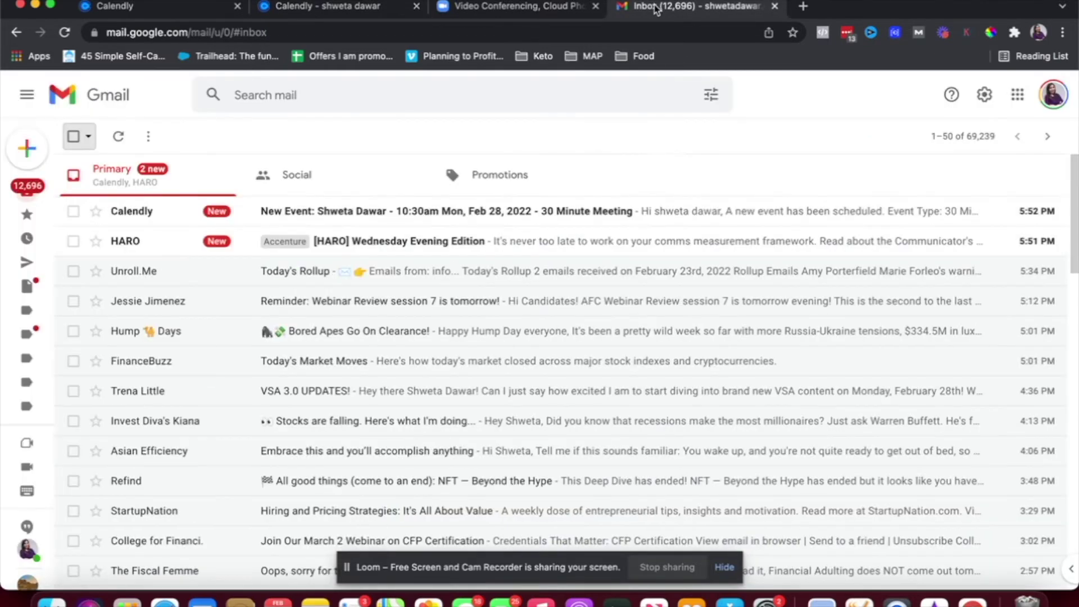
{"action": "left_click", "coordinate": [387, 217]}
{"action": "scroll", "coordinate": [414, 316], "scroll_direction": "down", "scroll_amount": 3}
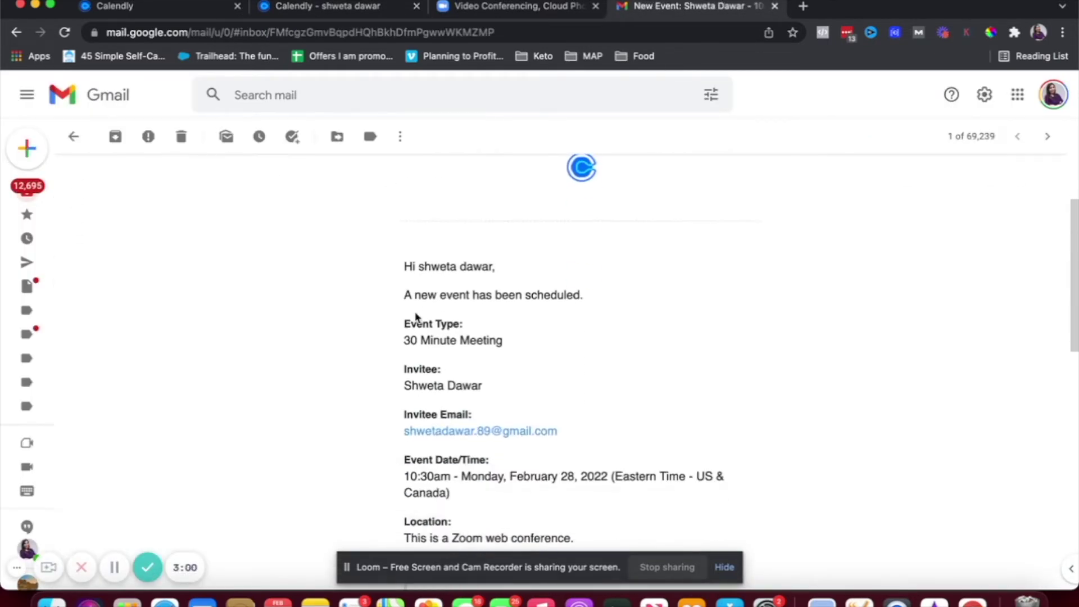
{"action": "scroll", "coordinate": [416, 318], "scroll_direction": "down", "scroll_amount": 5}
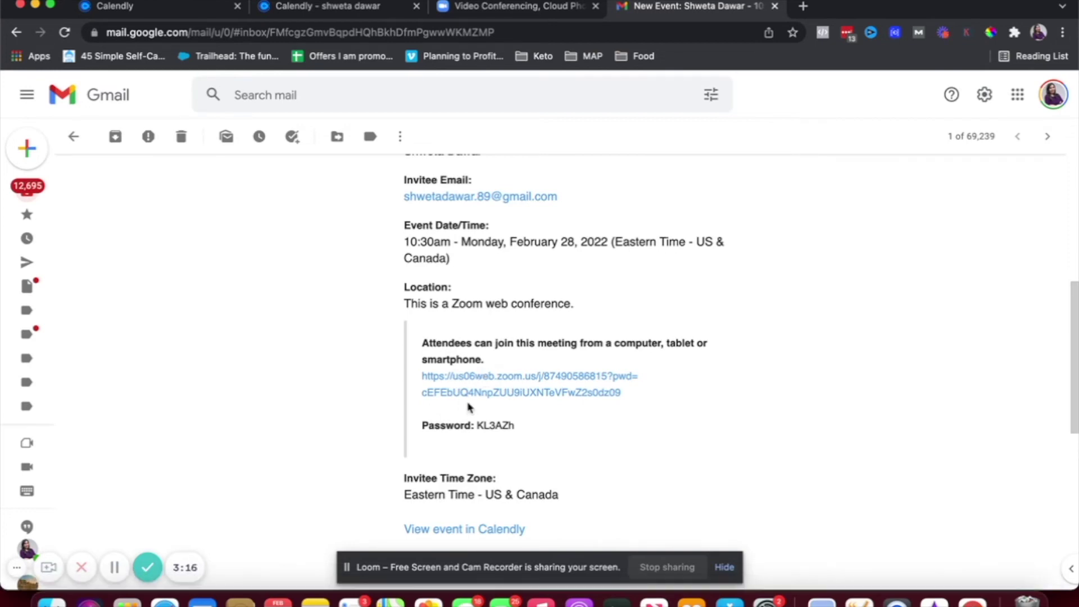
{"action": "scroll", "coordinate": [470, 407], "scroll_direction": "down", "scroll_amount": 1}
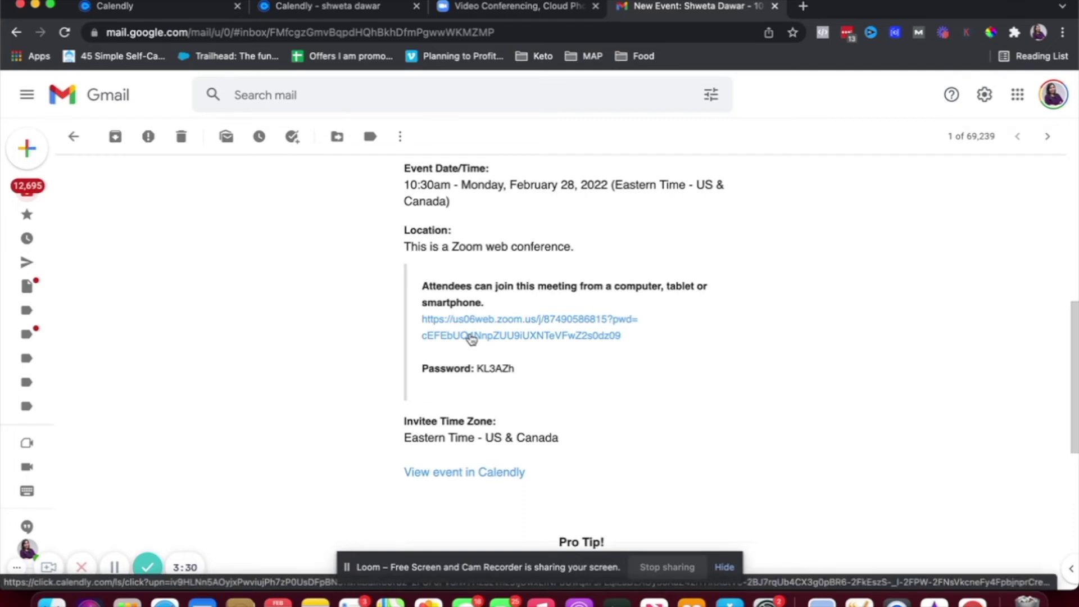
{"action": "left_click", "coordinate": [337, 6]}
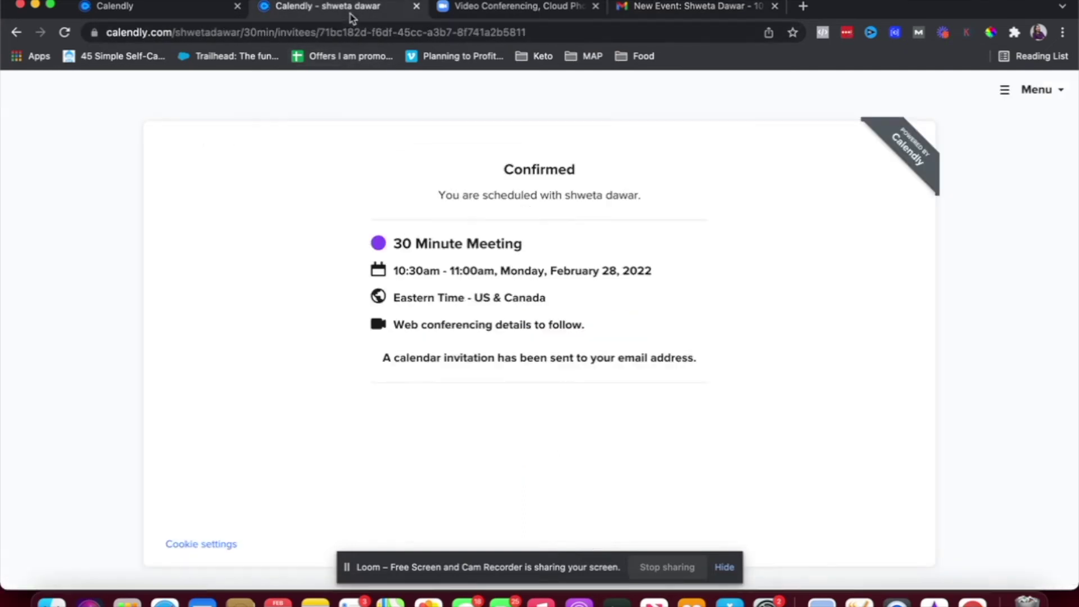
Step: Sign in on the Zoom website and dismiss the Save 30% promo
{"action": "left_click", "coordinate": [541, 11]}
{"action": "mouse_move", "coordinate": [873, 145]}
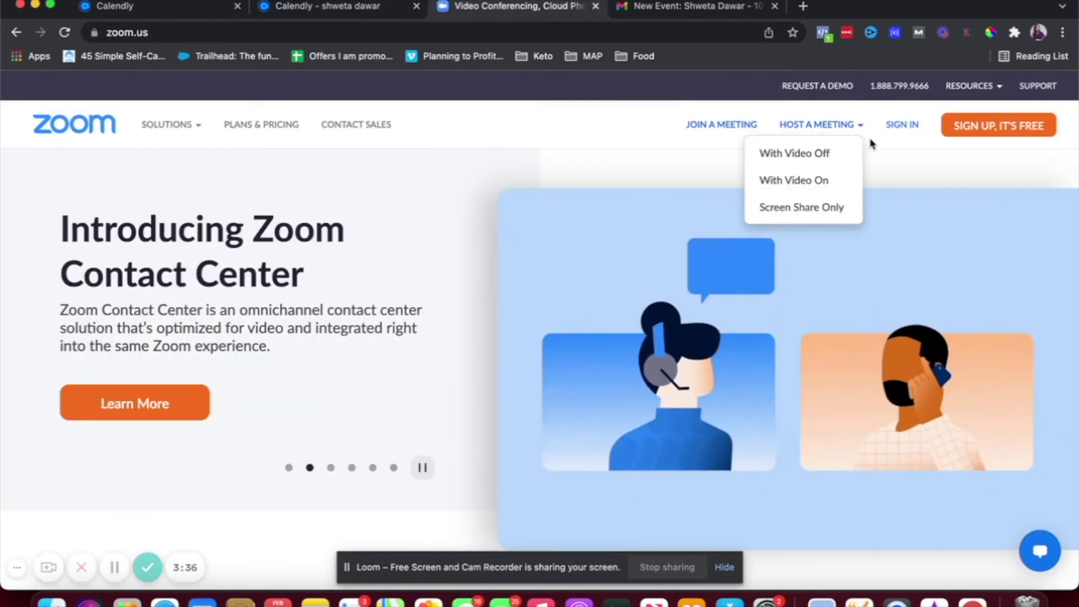
{"action": "left_click", "coordinate": [907, 134]}
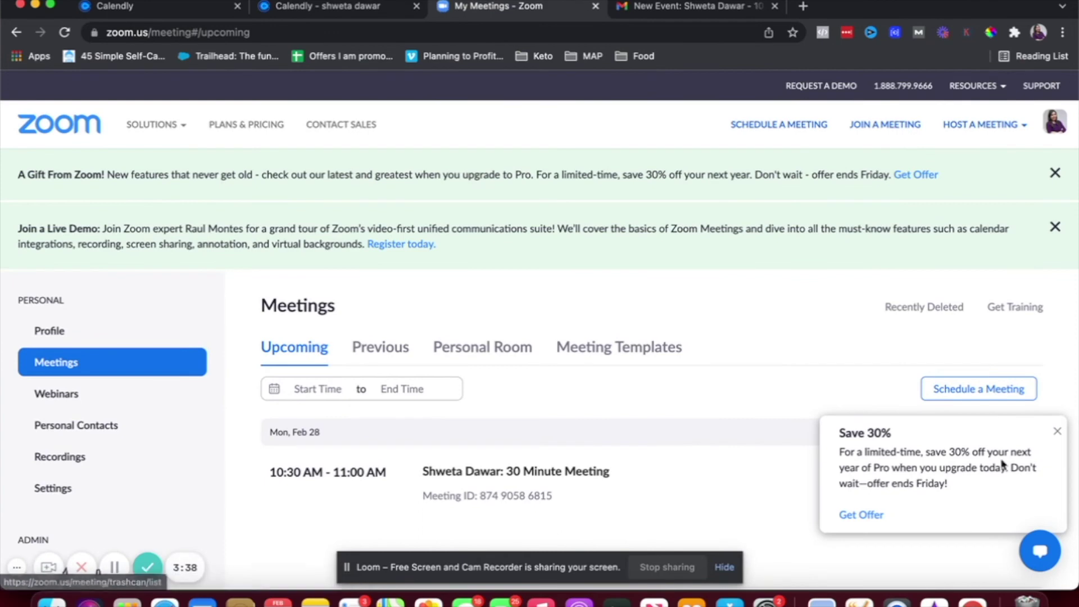
{"action": "left_click", "coordinate": [1058, 431]}
Step: View Zoom's upcoming Meetings list with the Feb 28 10:30 AM meeting, then return to Gmail
{"action": "scroll", "coordinate": [641, 371], "scroll_direction": "down", "scroll_amount": 3}
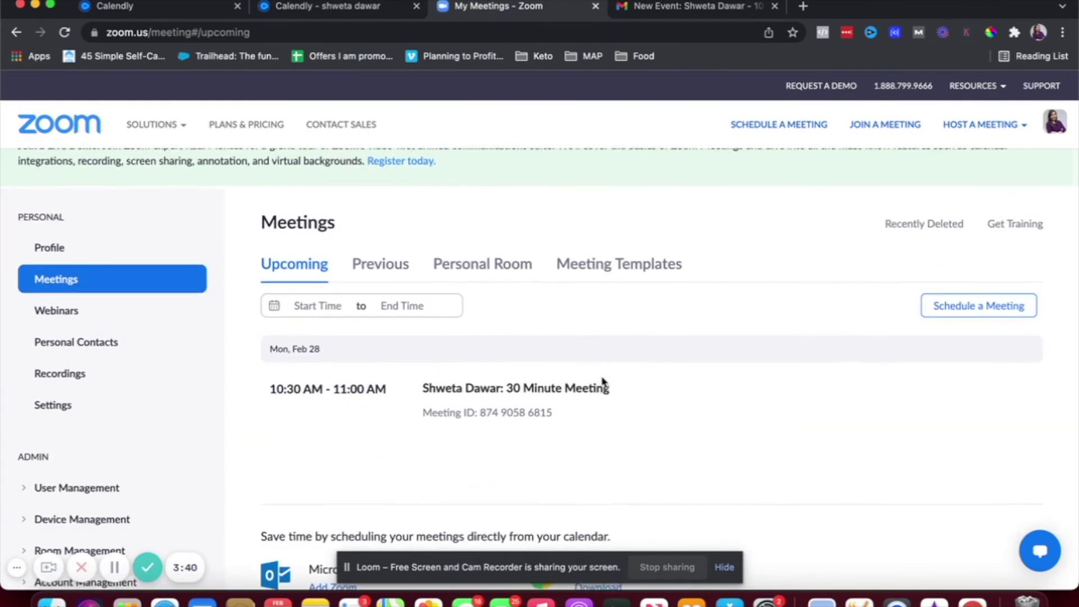
{"action": "left_click", "coordinate": [88, 303]}
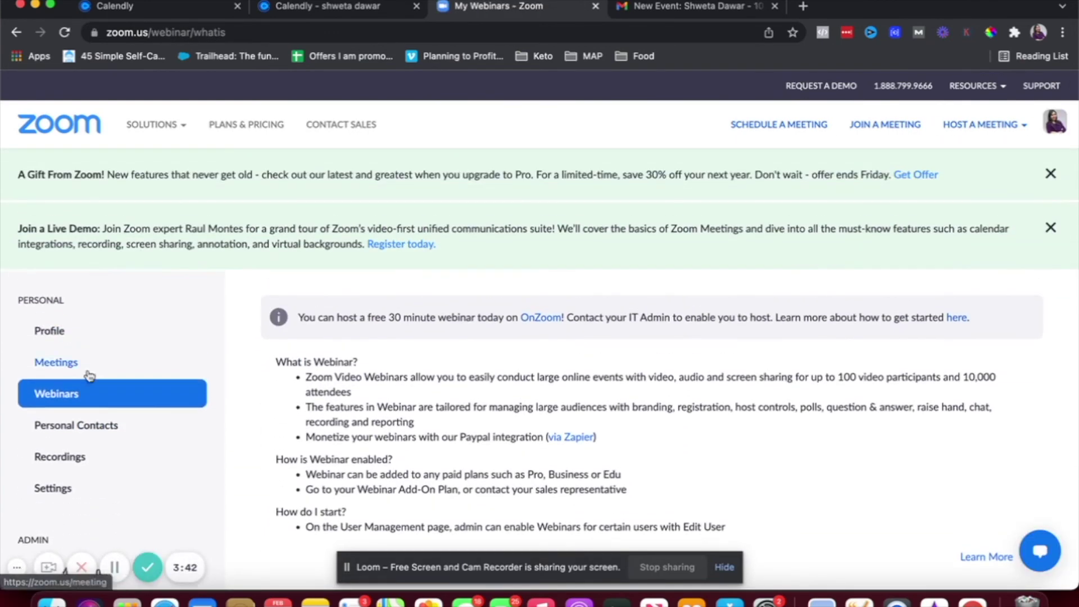
{"action": "left_click", "coordinate": [92, 362]}
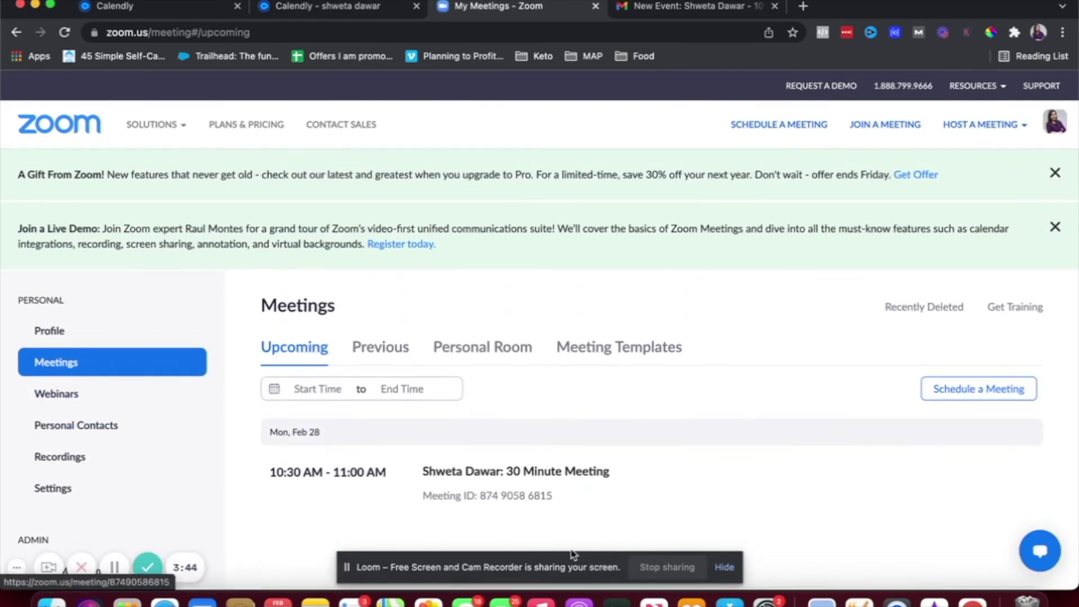
{"action": "scroll", "coordinate": [555, 465], "scroll_direction": "down", "scroll_amount": 2}
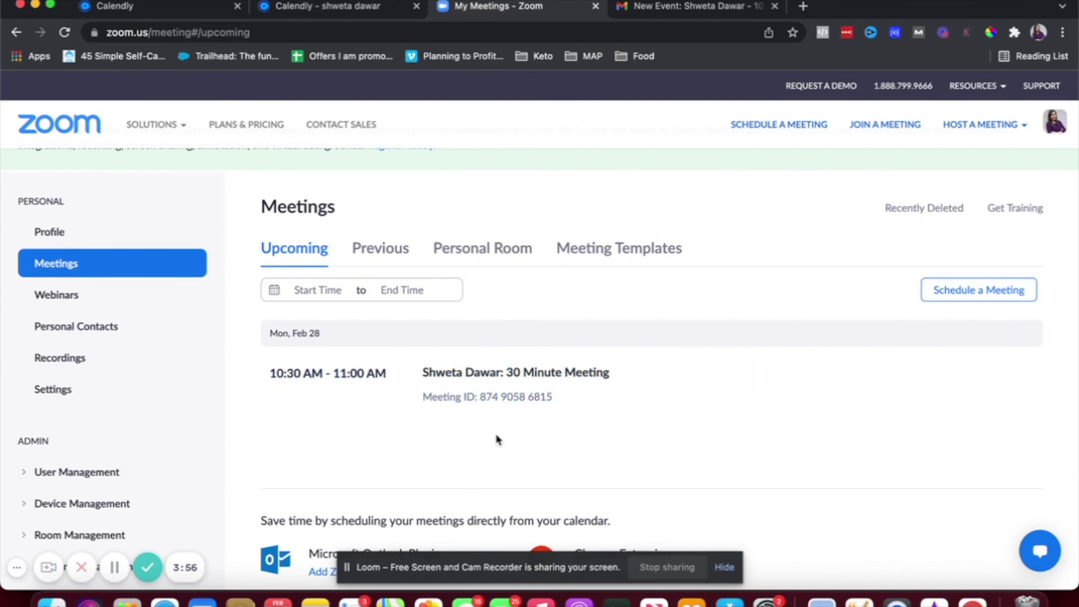
{"action": "left_click", "coordinate": [661, 8]}
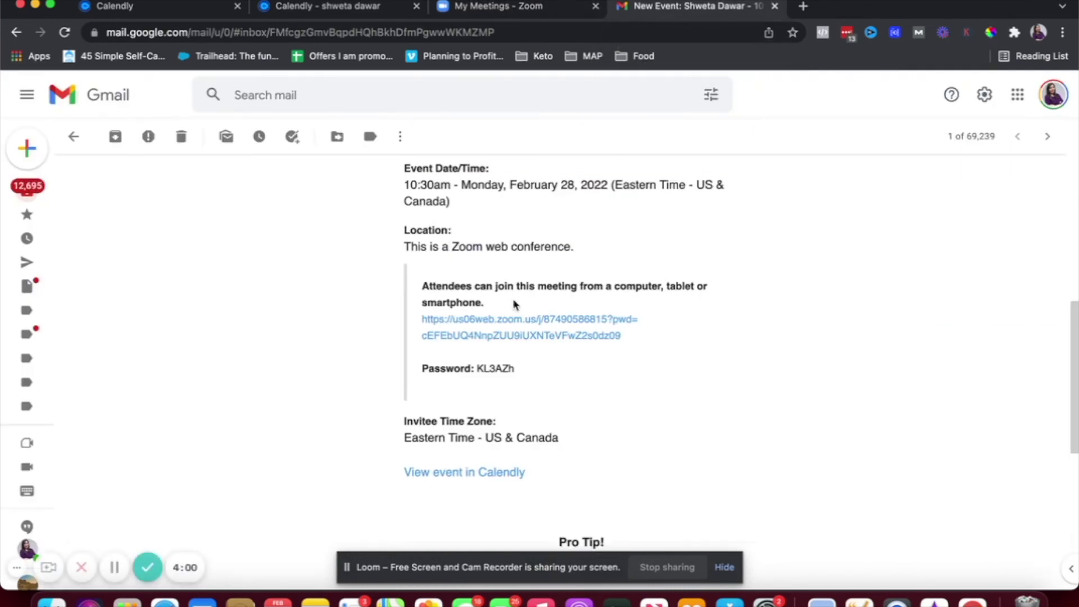
{"action": "scroll", "coordinate": [565, 357], "scroll_direction": "up", "scroll_amount": 5}
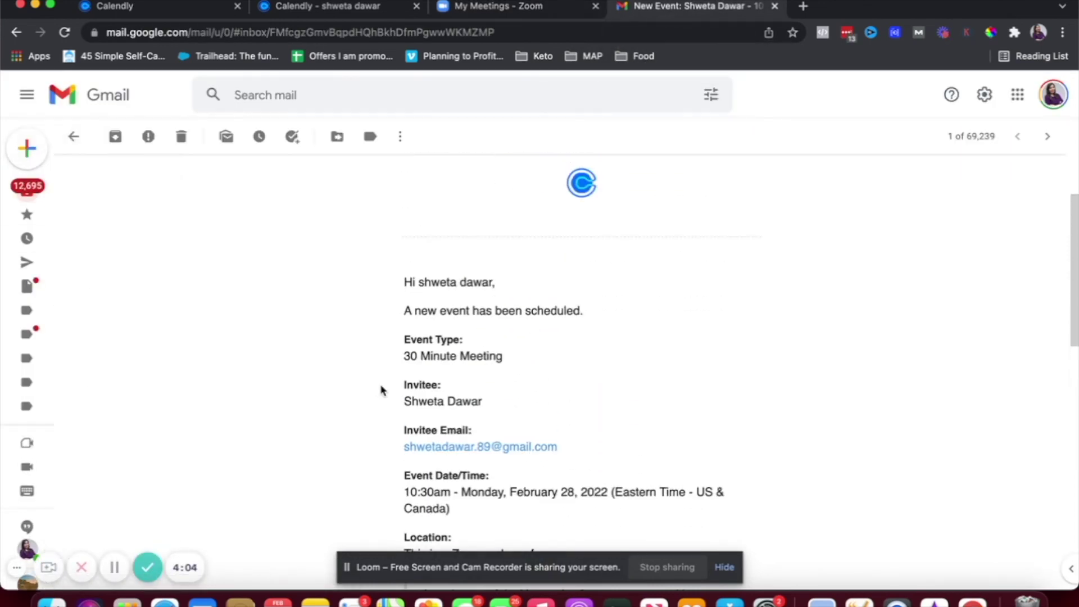
{"action": "scroll", "coordinate": [414, 330], "scroll_direction": "down", "scroll_amount": 3}
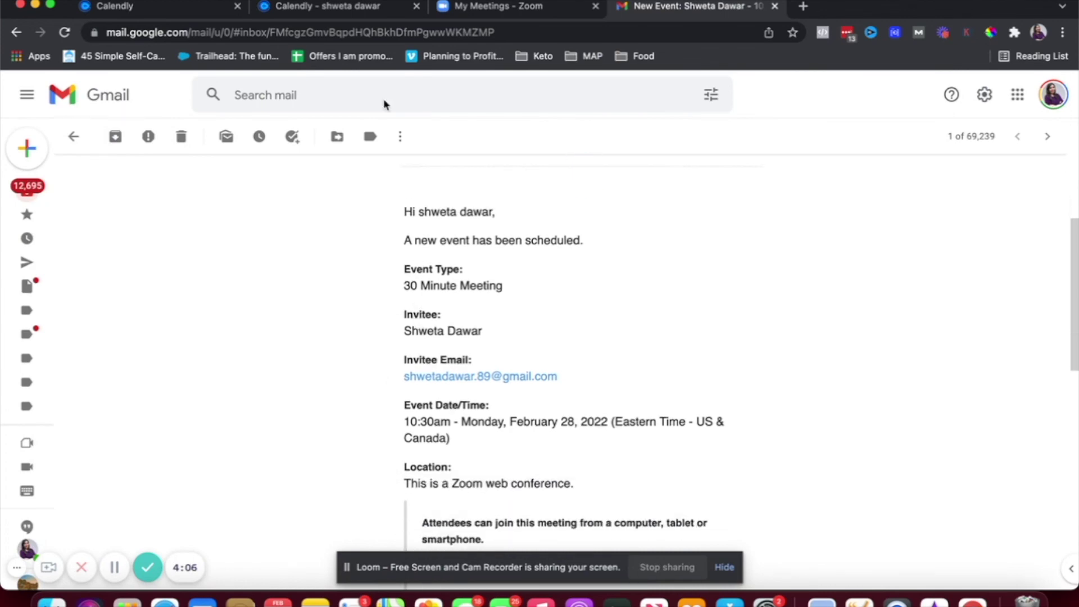